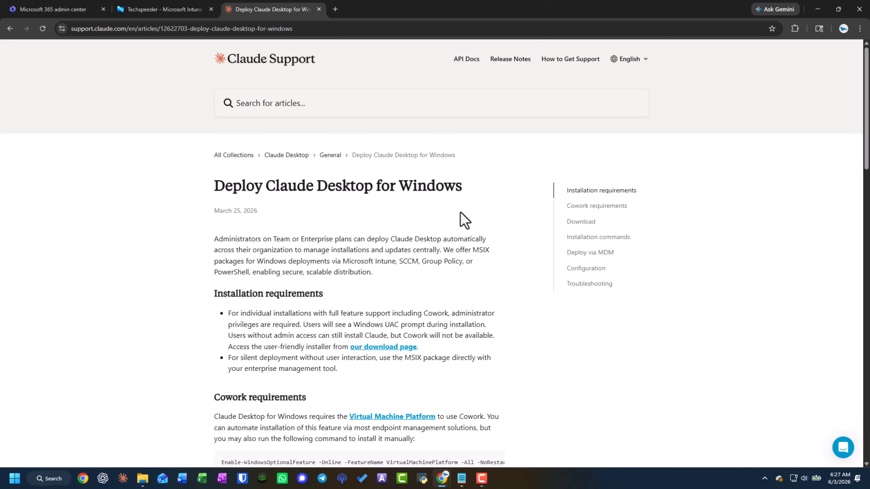
Download the Claude MSIX (x64) package from the support article and show the recent downloads
scroll(460, 212, down, 6)
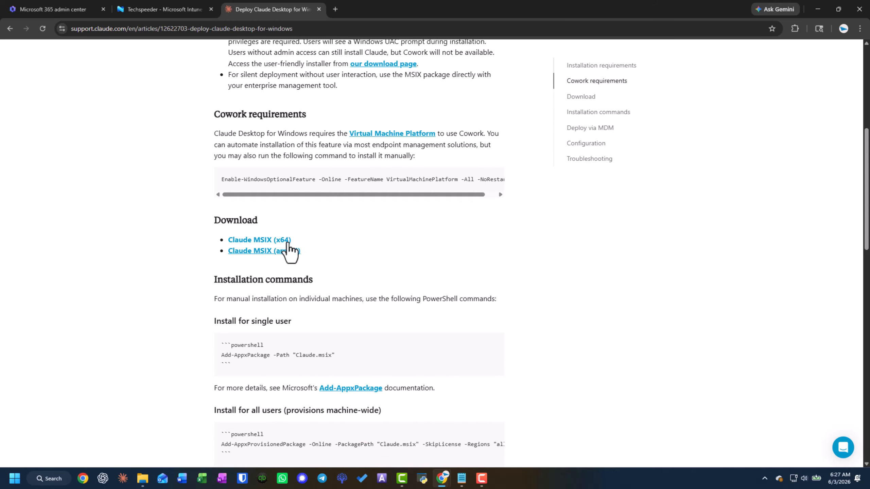
click(287, 242)
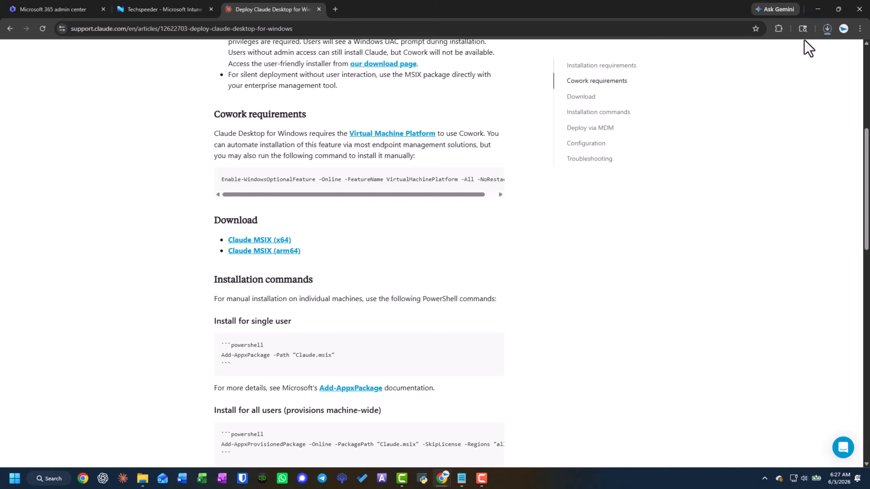
click(826, 31)
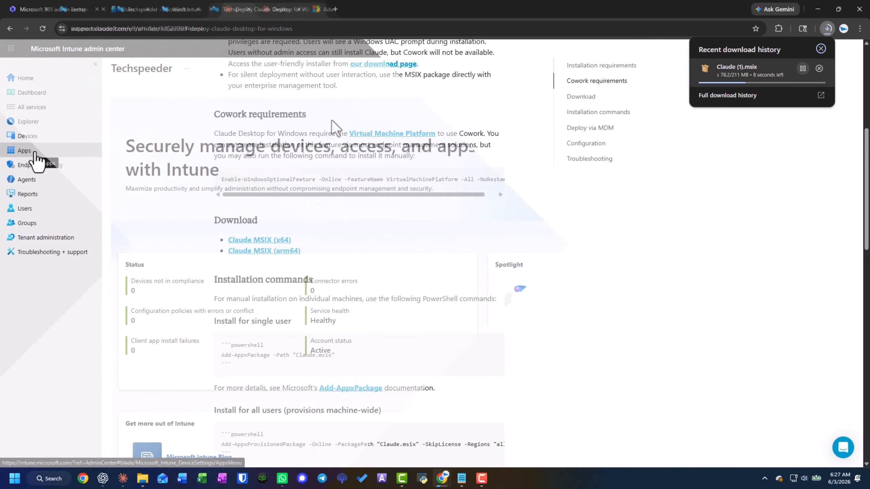
In the Intune admin center, start creating a Windows app with the Line-of-business app type
click(36, 153)
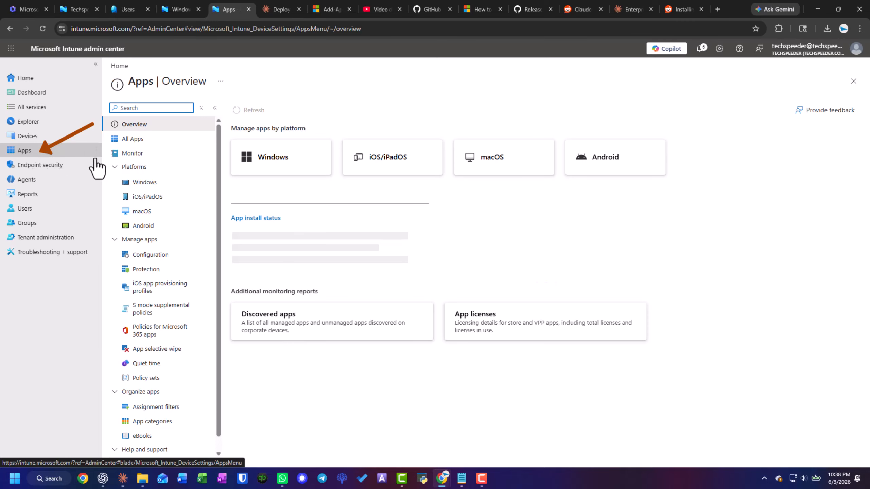
click(155, 185)
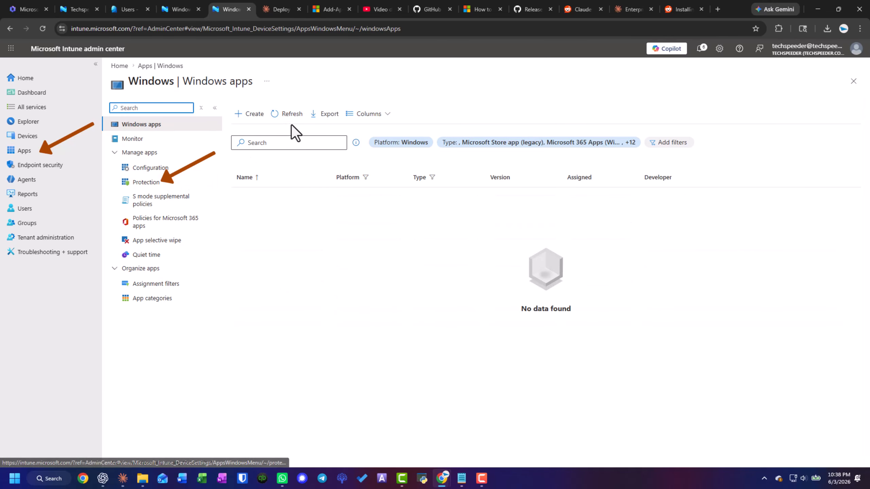
click(262, 119)
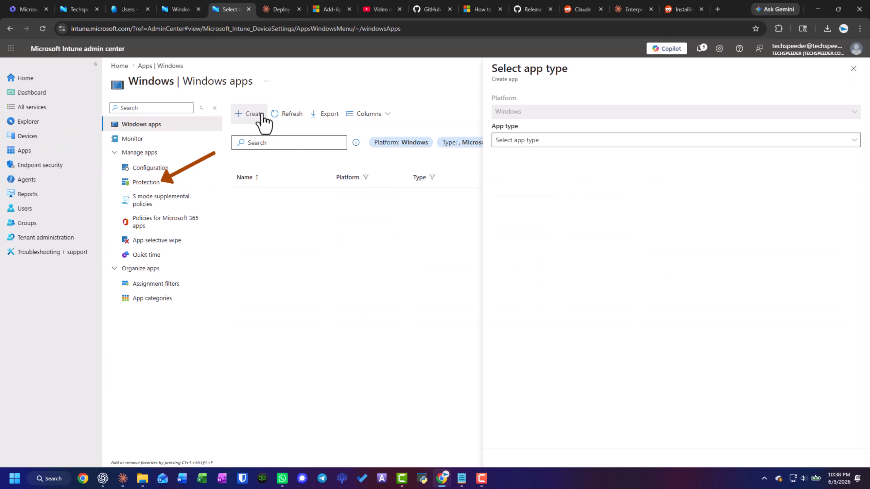
click(537, 140)
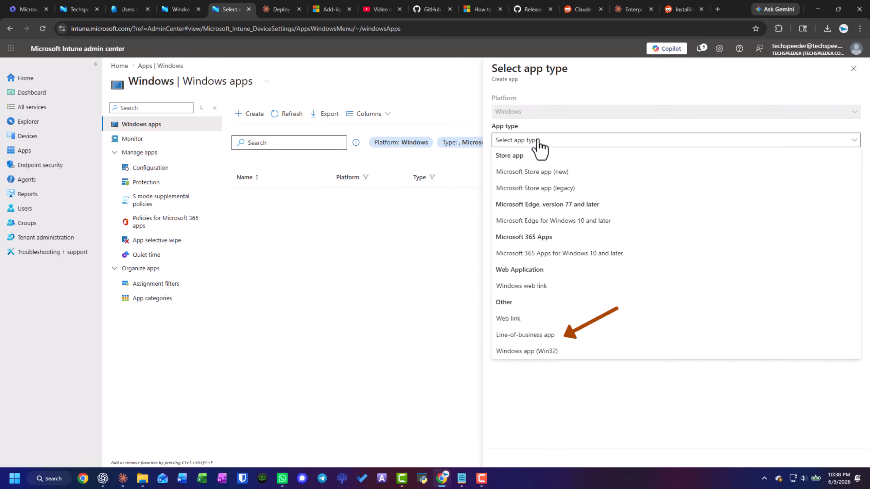
click(527, 334)
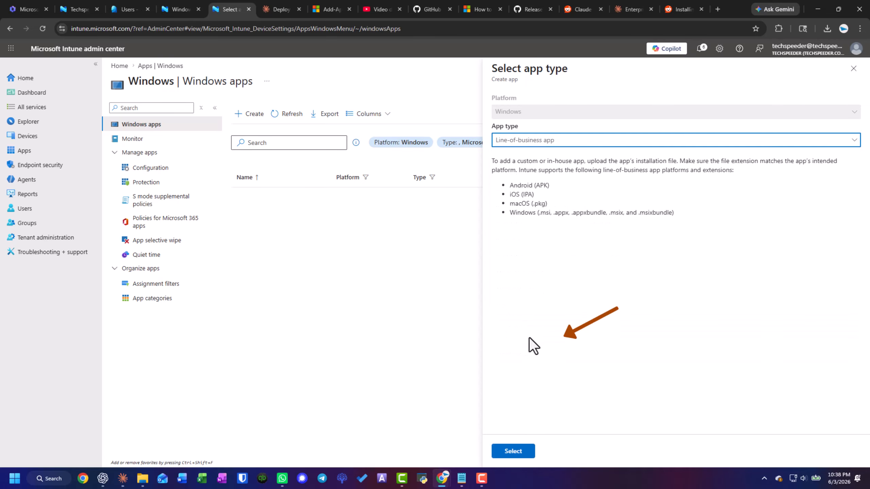
click(513, 451)
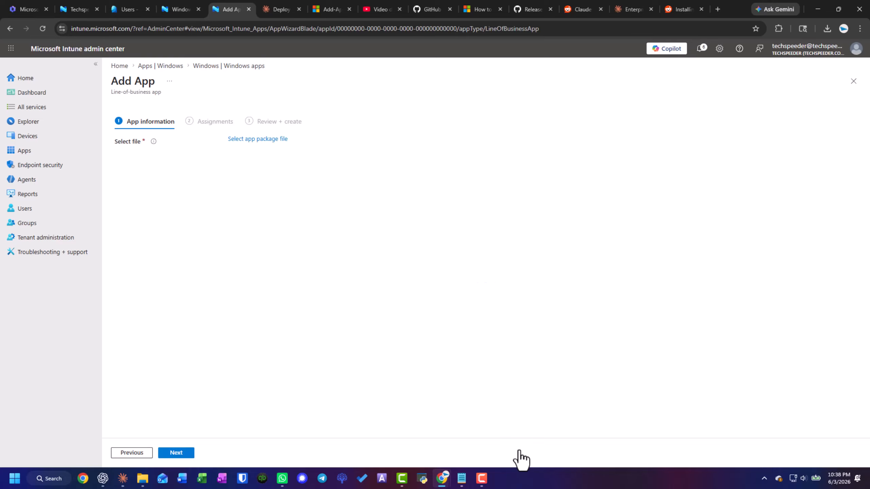
Choose Claude.msix from the Downloads folder as the app package file and accept it
click(252, 139)
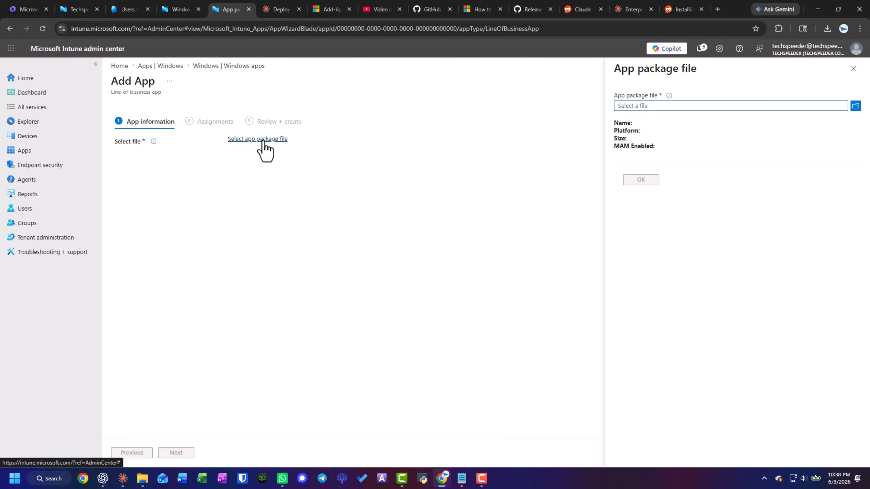
click(856, 106)
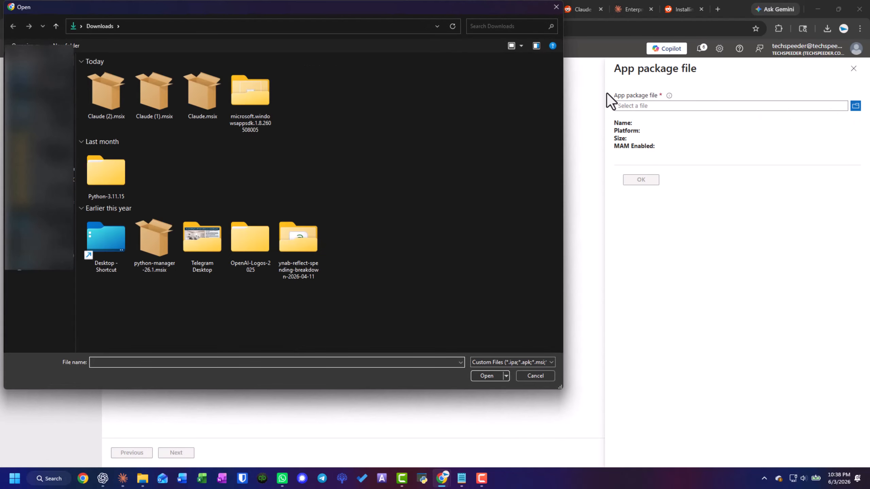
click(202, 107)
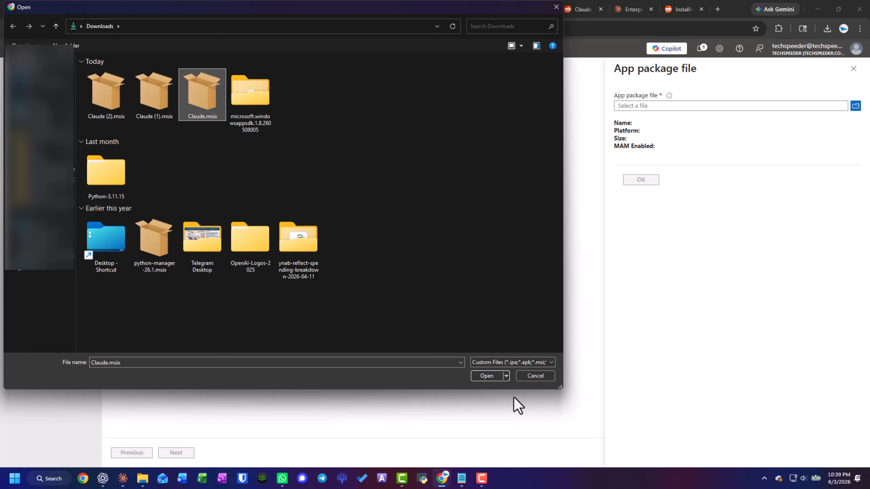
click(486, 375)
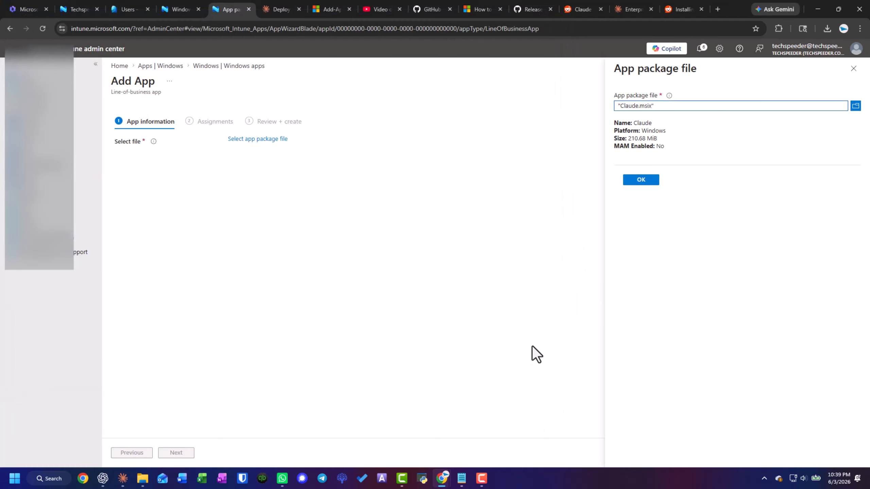
click(652, 184)
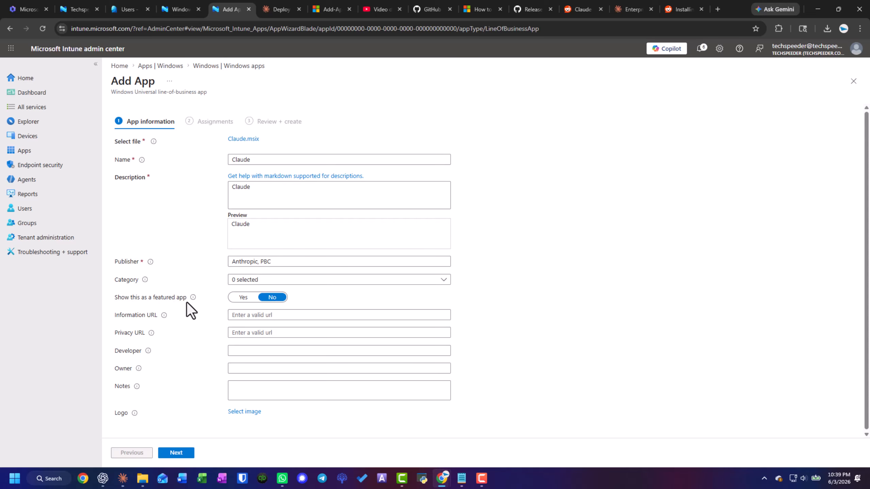
Assign the app as required to all devices with the install context set to Device context, and continue to the review
click(206, 128)
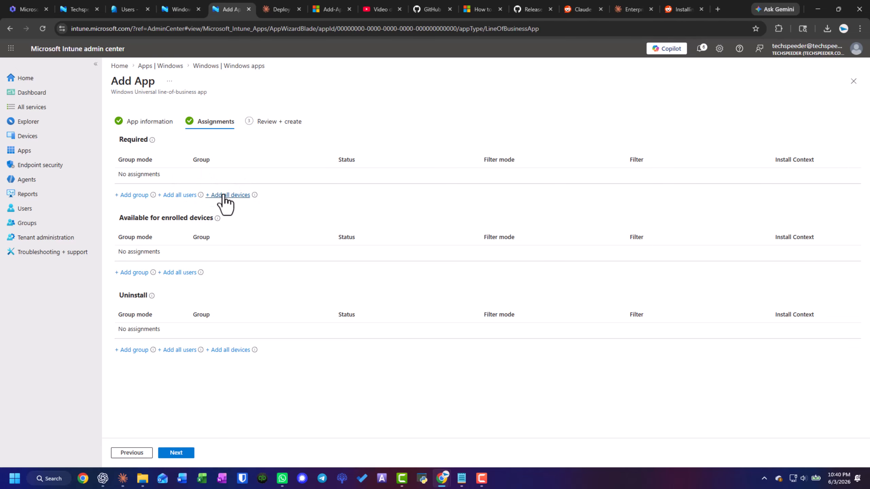
click(224, 195)
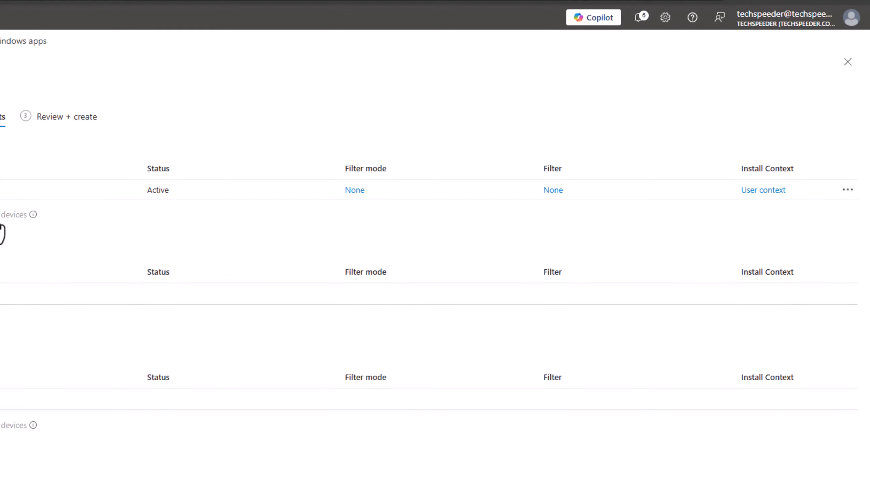
click(771, 191)
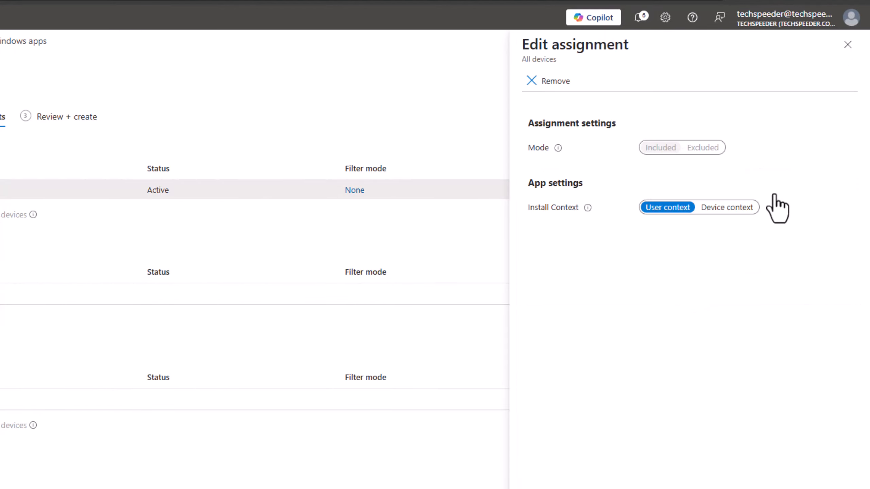
click(714, 208)
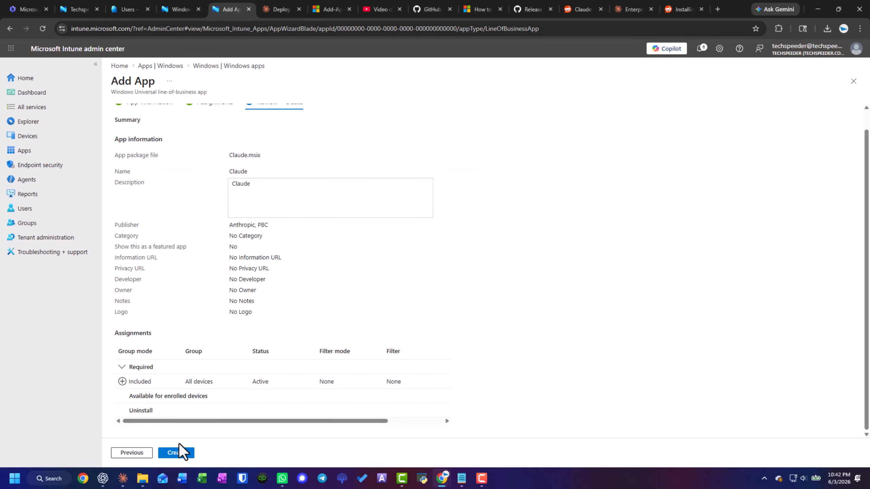
click(176, 454)
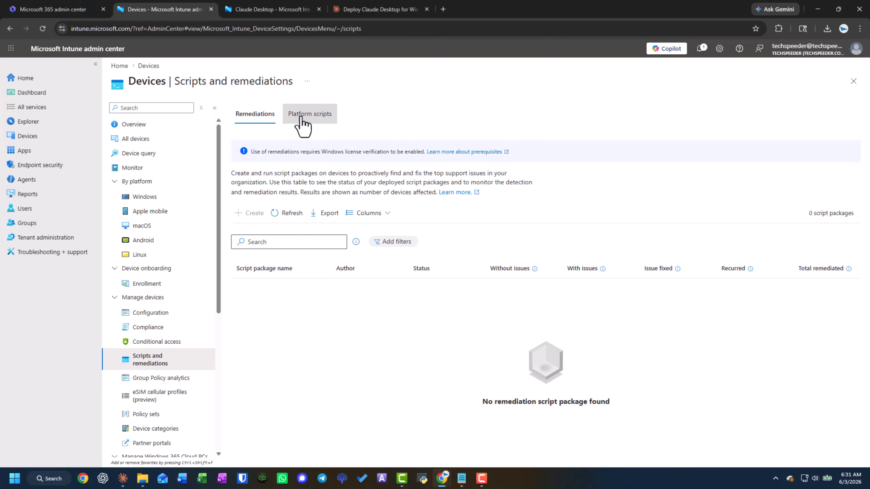
Add a platform script for Windows 10 and later named "Enable Virtual Machine Platform" and proceed to its script settings
click(301, 117)
click(253, 136)
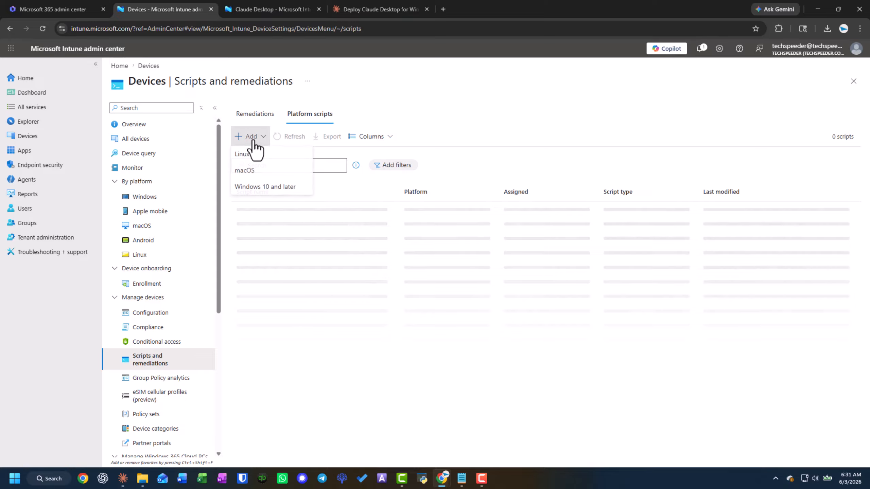
click(265, 187)
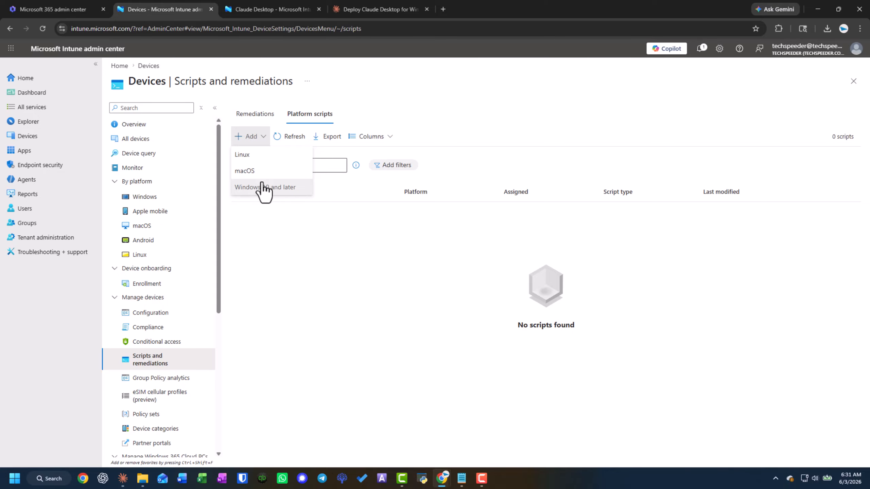
click(264, 188)
click(239, 135)
text(Enable)
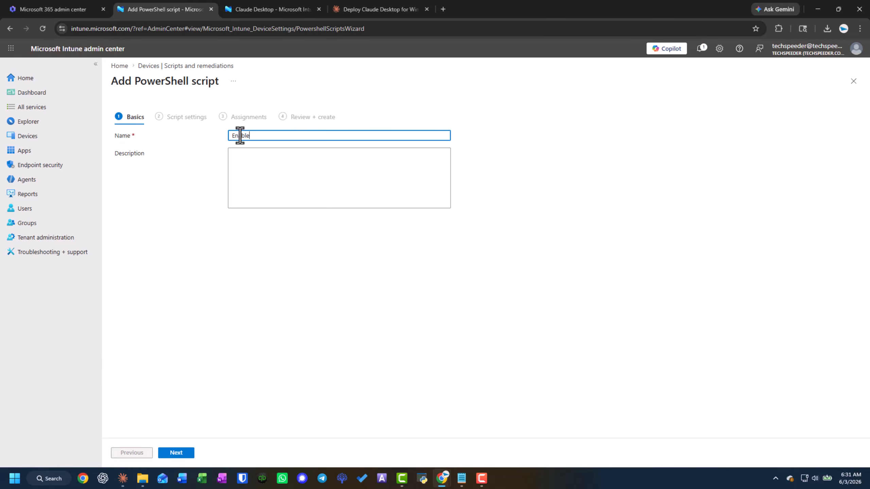
text( Virtual Machine Platform)
click(182, 454)
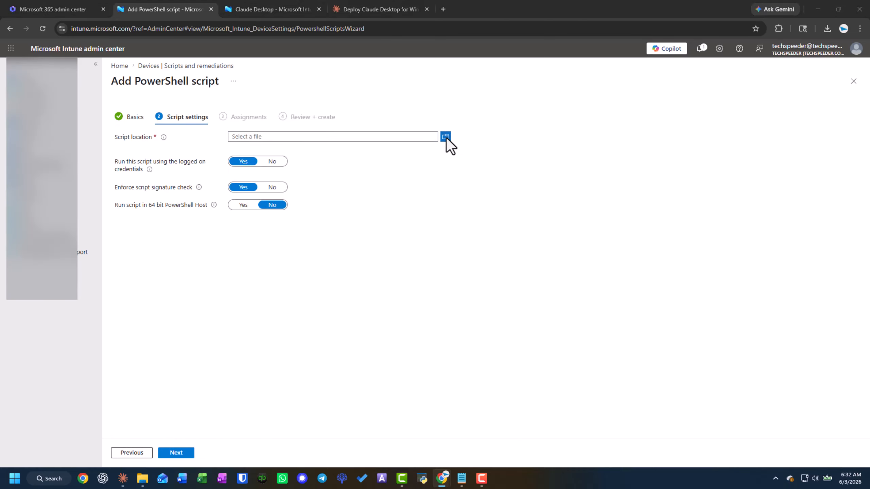
Load EnableVirtualMachinePlatform.ps1 from Downloads as the script file
click(445, 136)
click(106, 96)
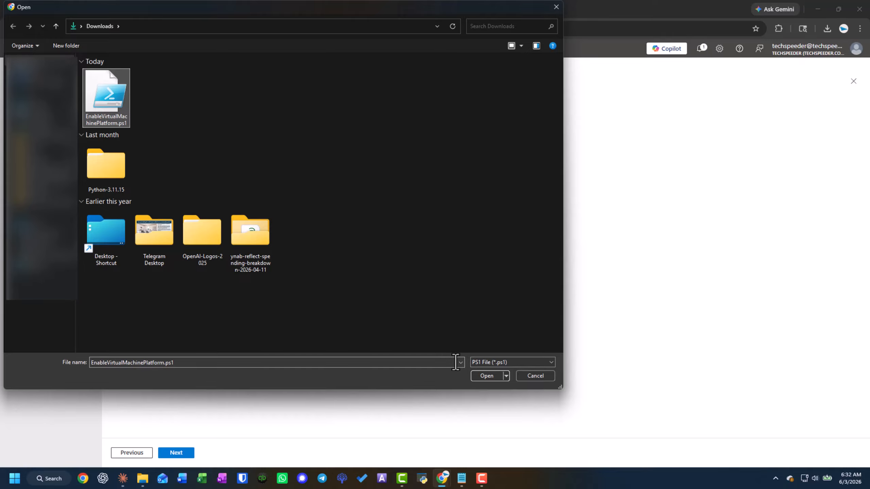
click(483, 376)
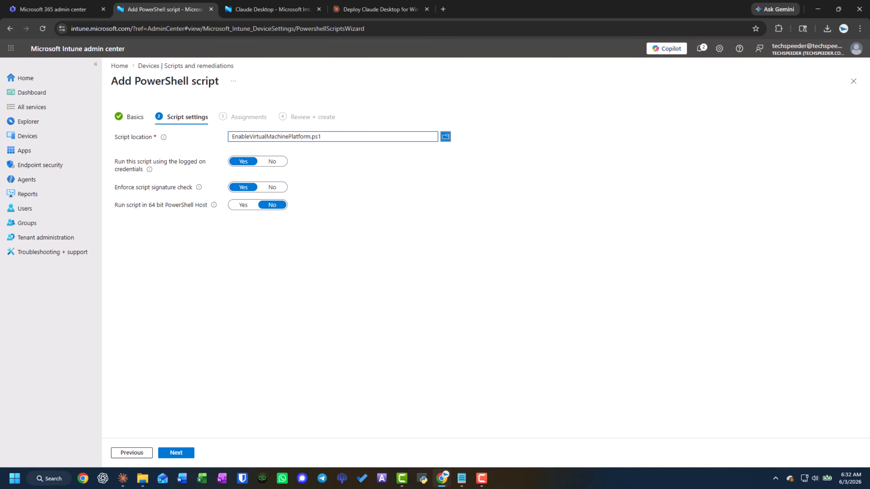
Set logged-on credentials and script signature check to No, set the 64 bit PowerShell Host to Yes, and continue to assignments
click(275, 162)
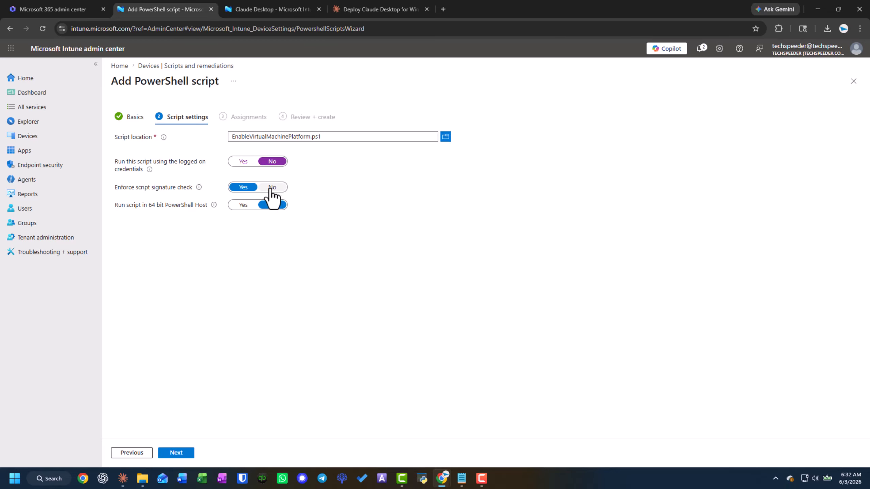
click(270, 188)
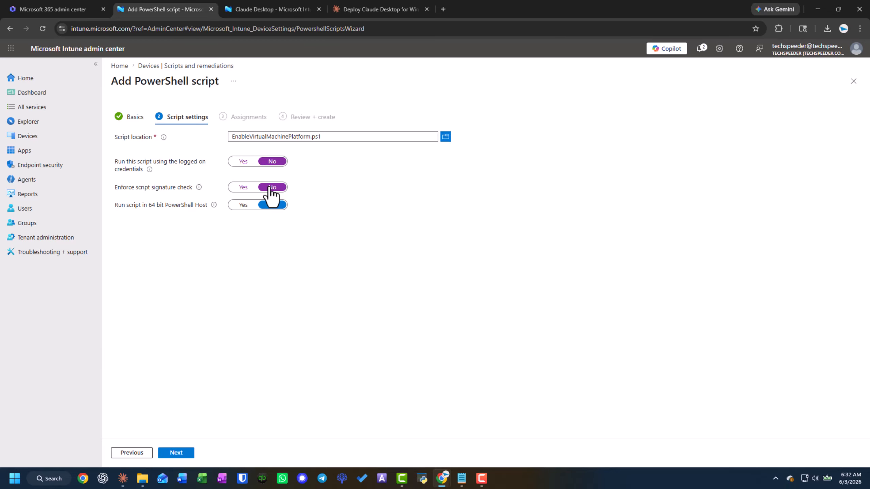
click(243, 205)
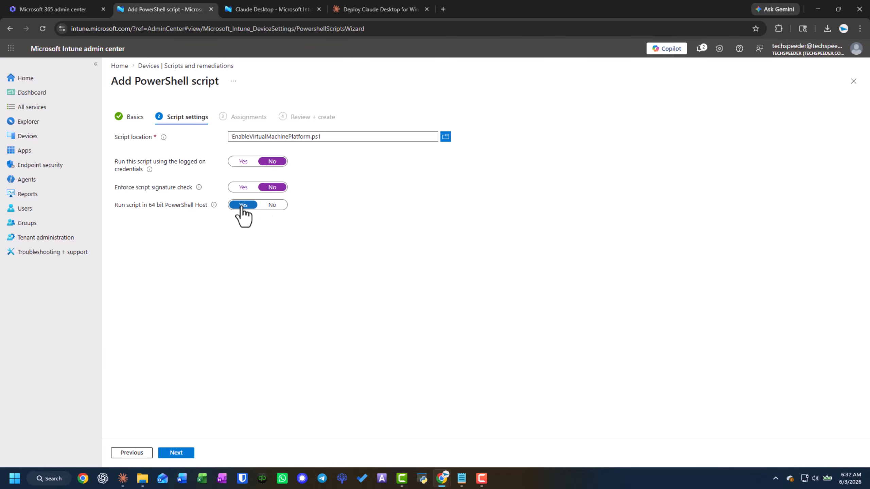
click(175, 453)
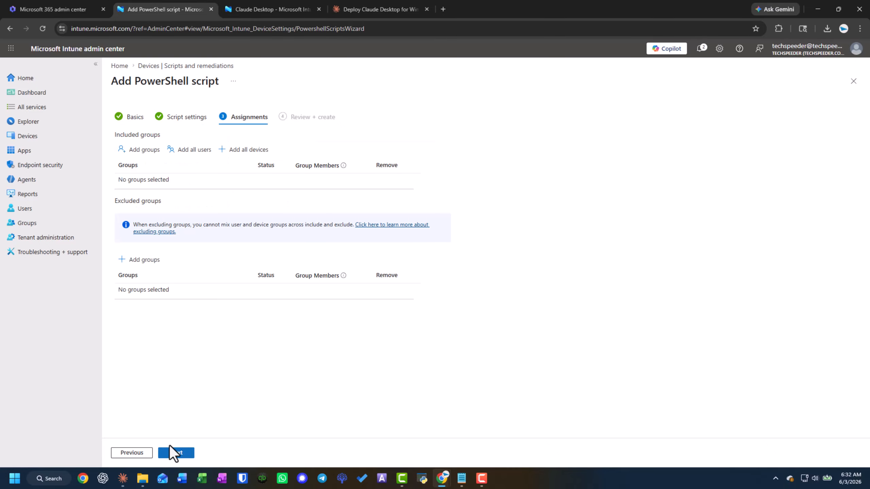
Include all users and all devices in the script's assignments and create the script
click(194, 150)
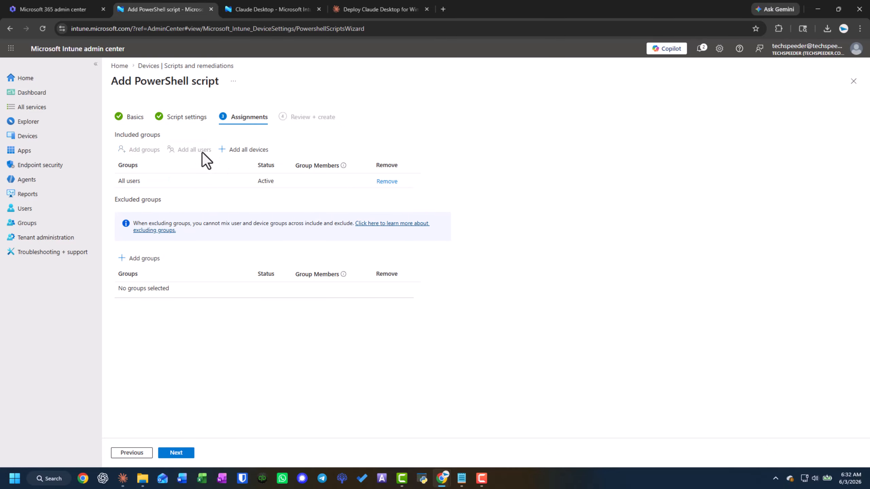
click(240, 152)
click(187, 454)
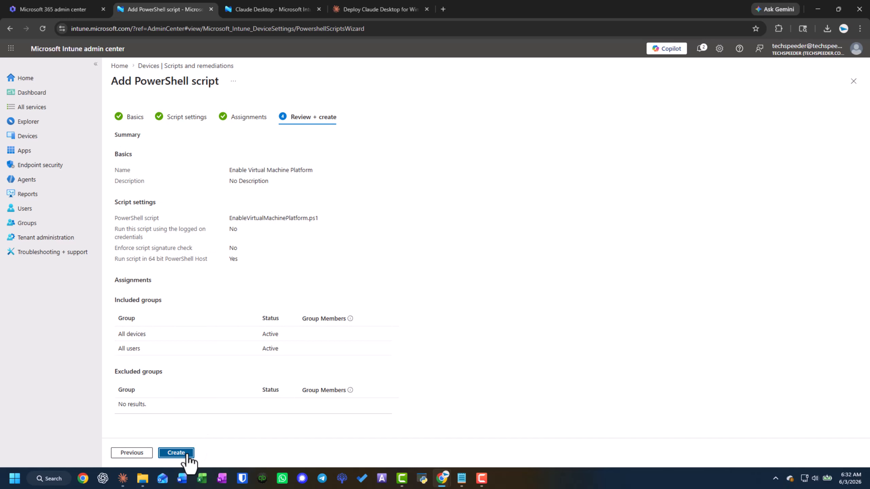
click(185, 454)
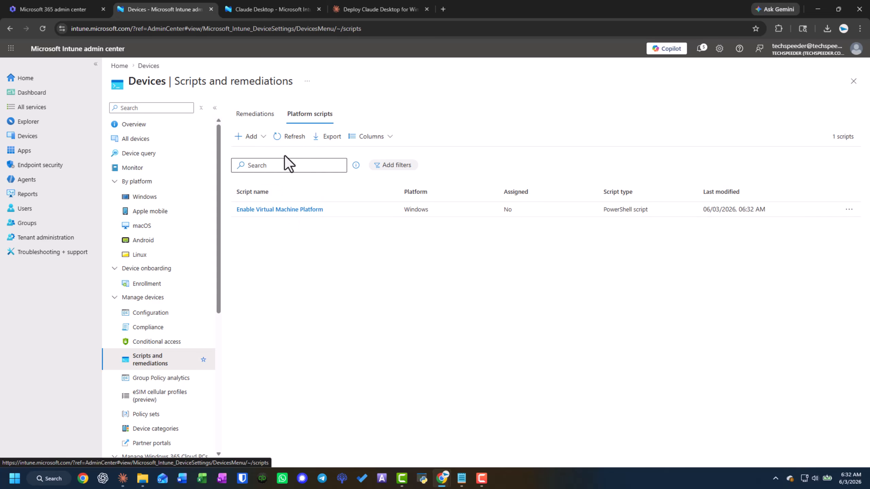
Refresh the platform scripts list and open the Enable Virtual Machine Platform script
click(289, 137)
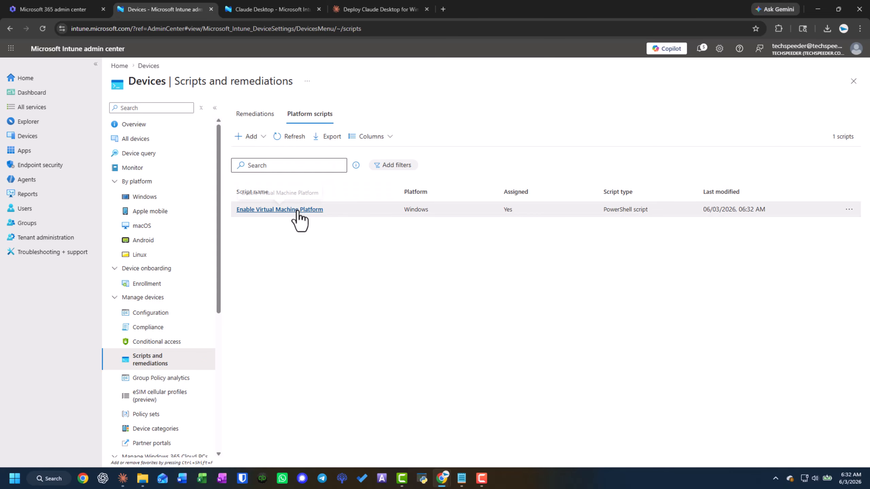
click(296, 209)
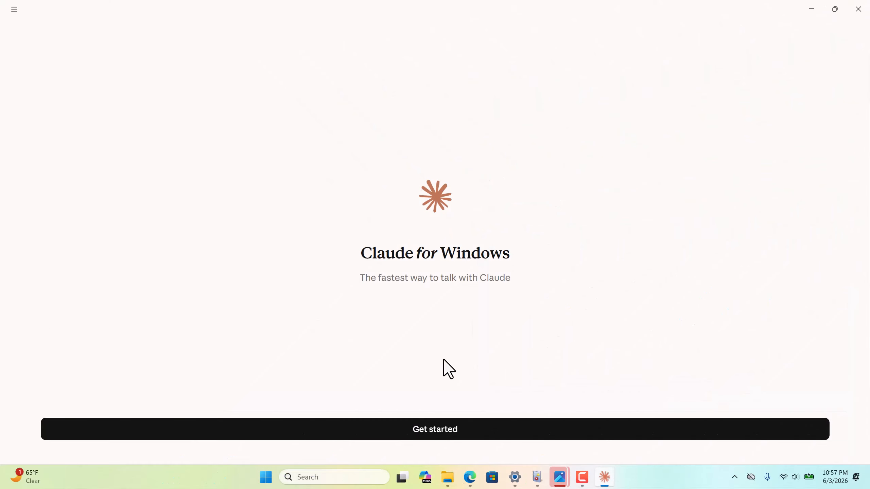
Switch to Claude for Windows on the managed device and proceed from the welcome screen to sign-in
click(408, 433)
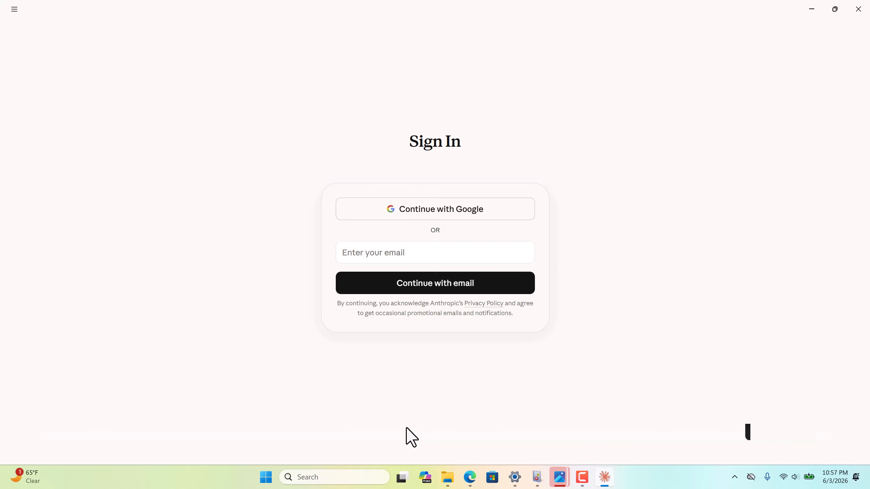
Sign in with the account email and allow Claude to access the camera
click(406, 258)
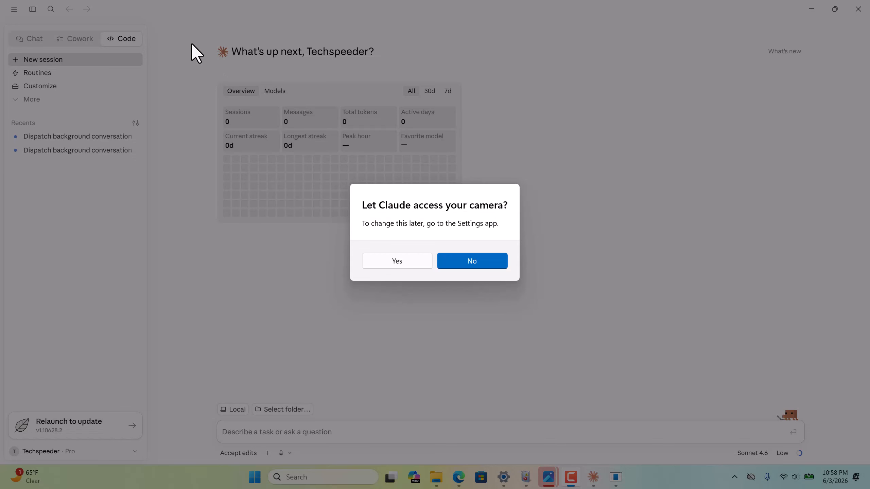
click(407, 261)
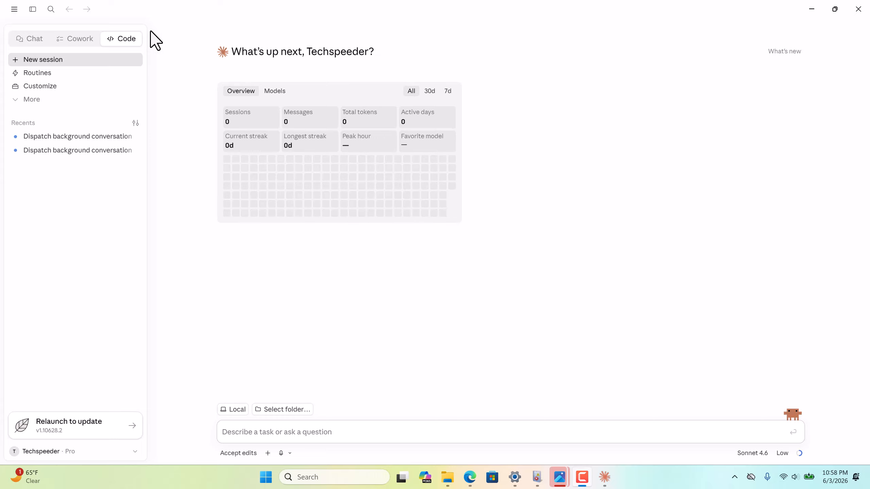
Look at the Cowork mode of Claude and switch to Chat mode
click(67, 39)
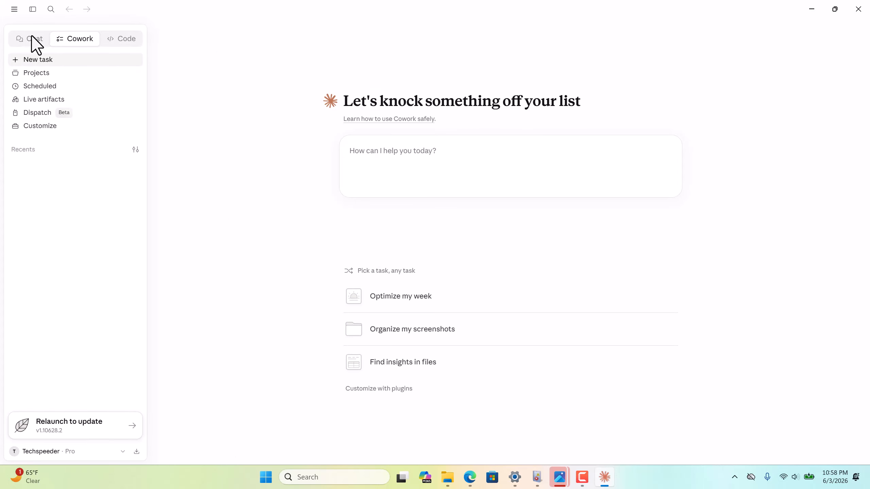
click(32, 37)
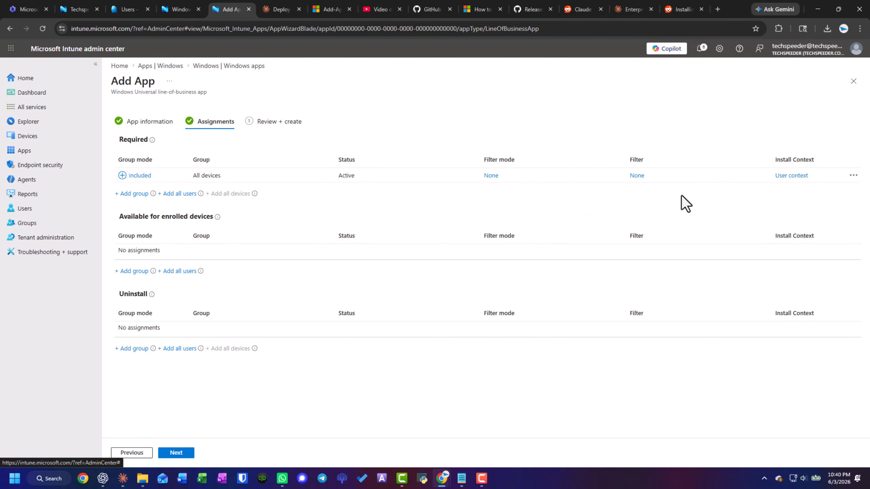
Switch to the Add App assignments in Intune and set the required All devices assignment's install context to Device context
click(800, 179)
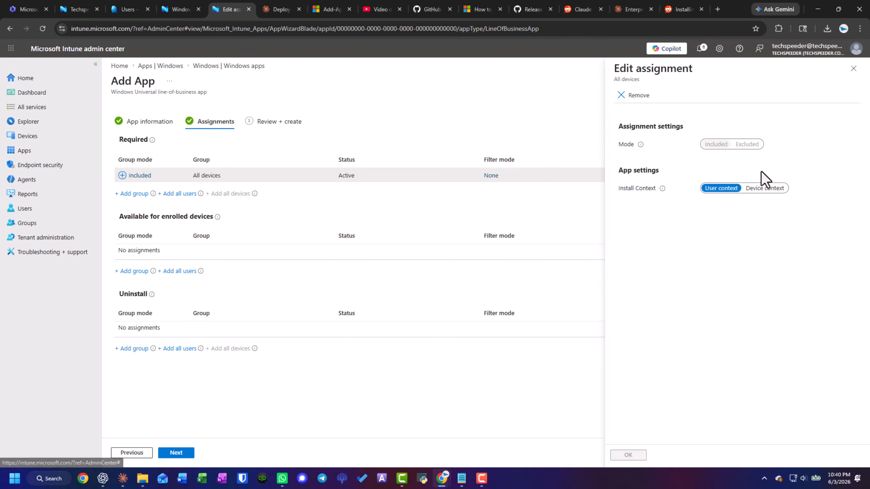
click(757, 189)
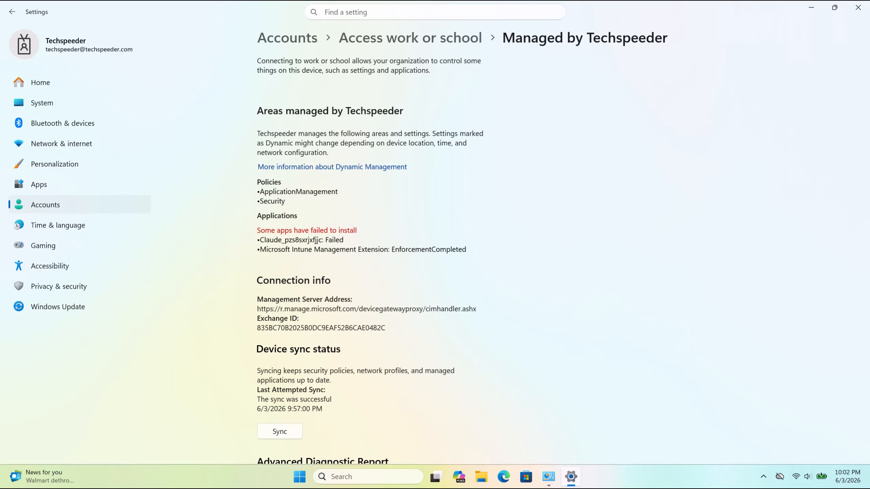
Open the Windows device YOUTUBE-LT in the Intune admin center and sync it
click(27, 135)
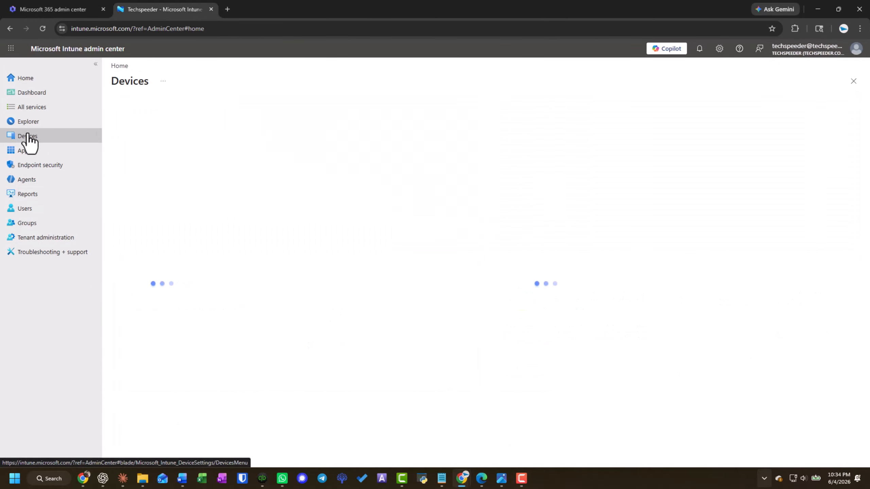
click(153, 198)
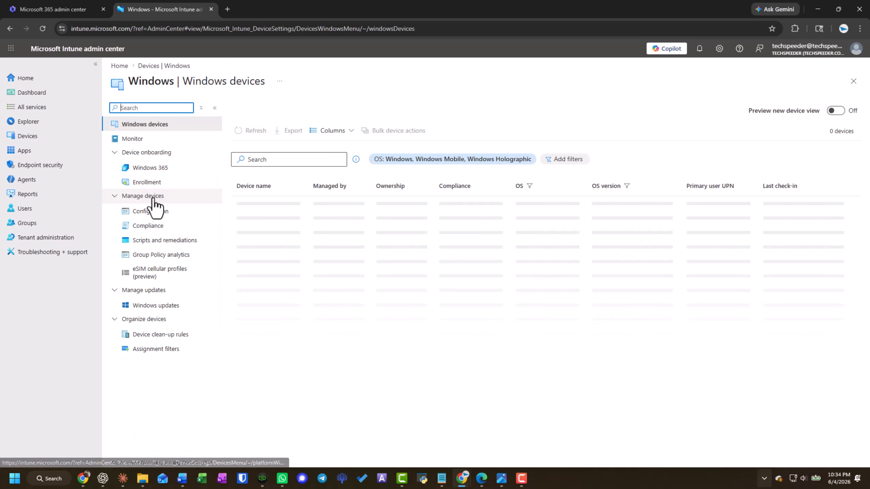
click(255, 202)
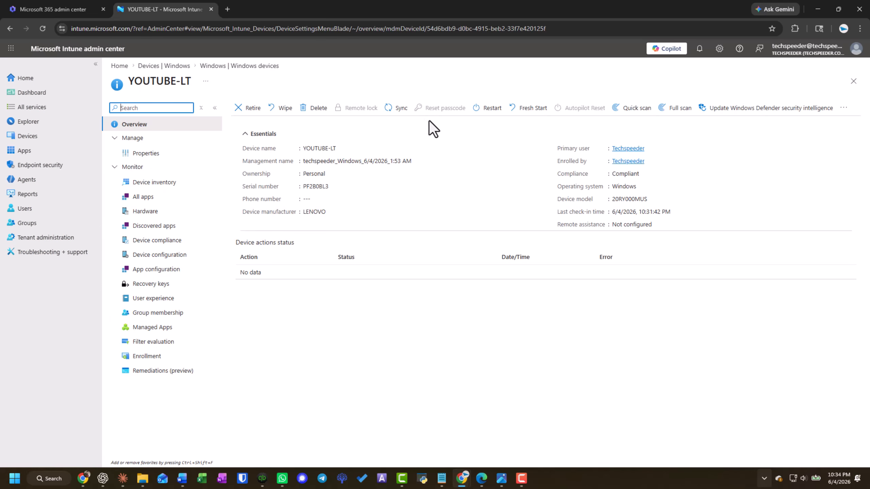
click(397, 108)
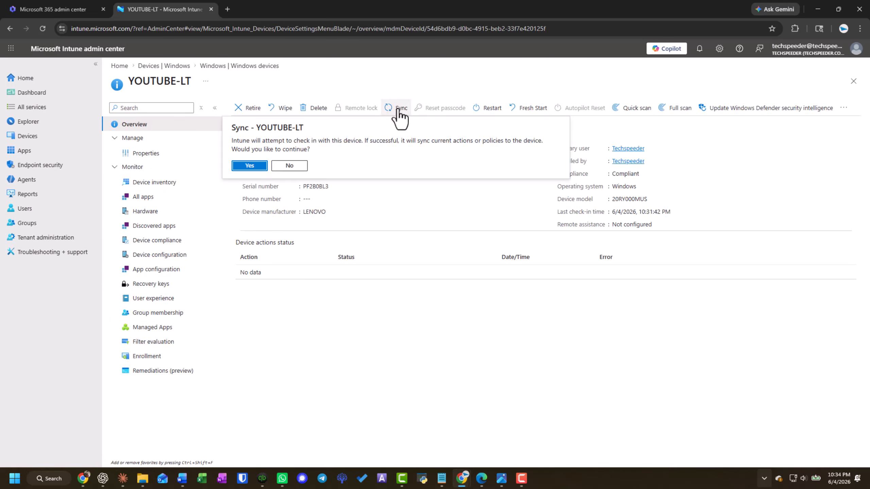
click(250, 165)
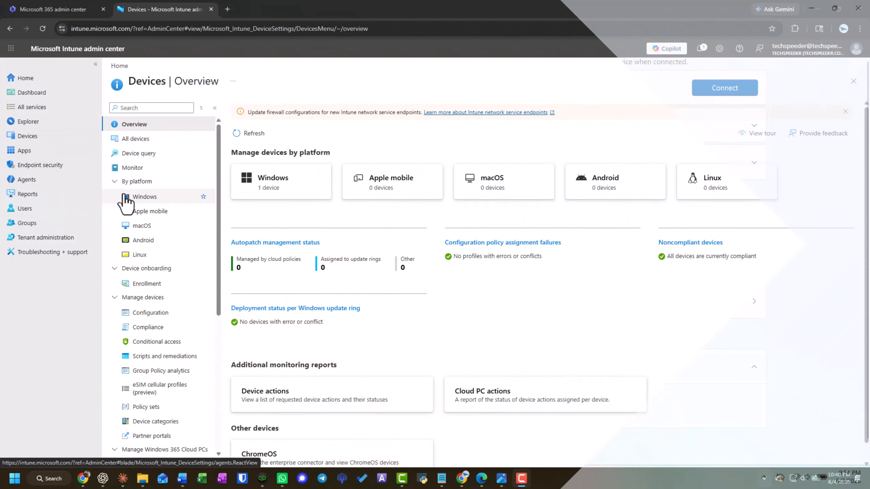
Open the Automatic Enrollment settings in the enrollment options for Windows devices
click(47, 140)
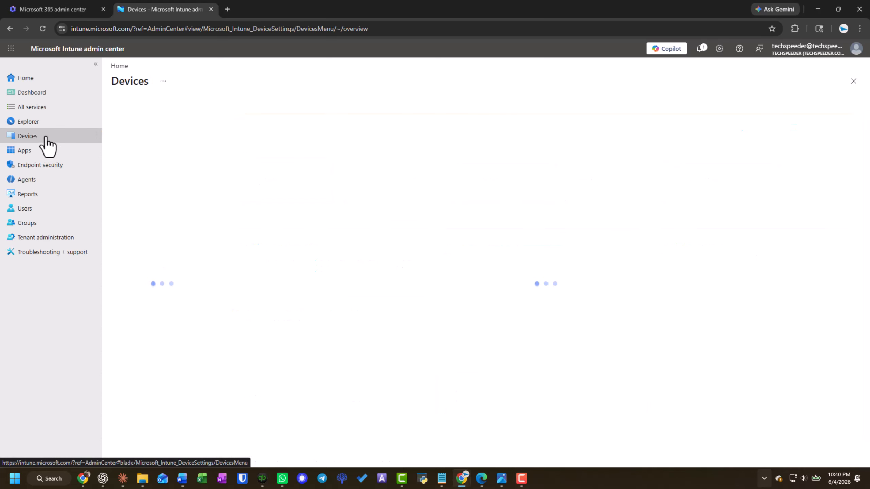
click(155, 199)
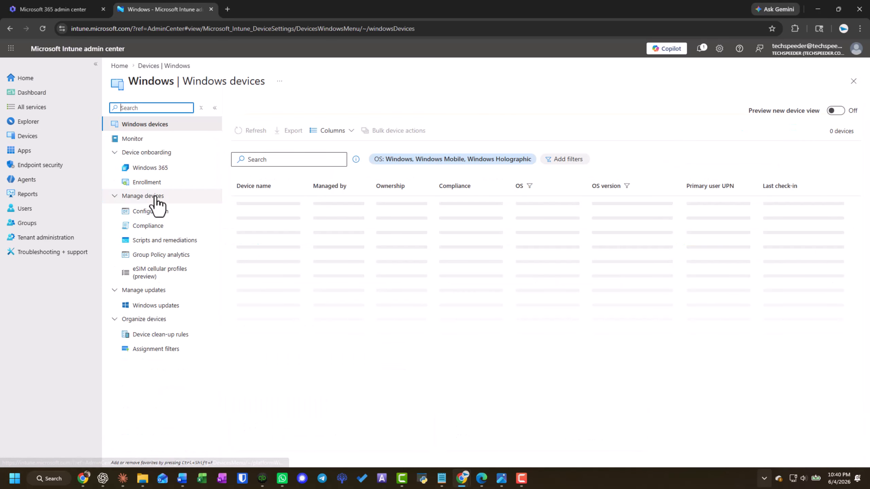
click(155, 185)
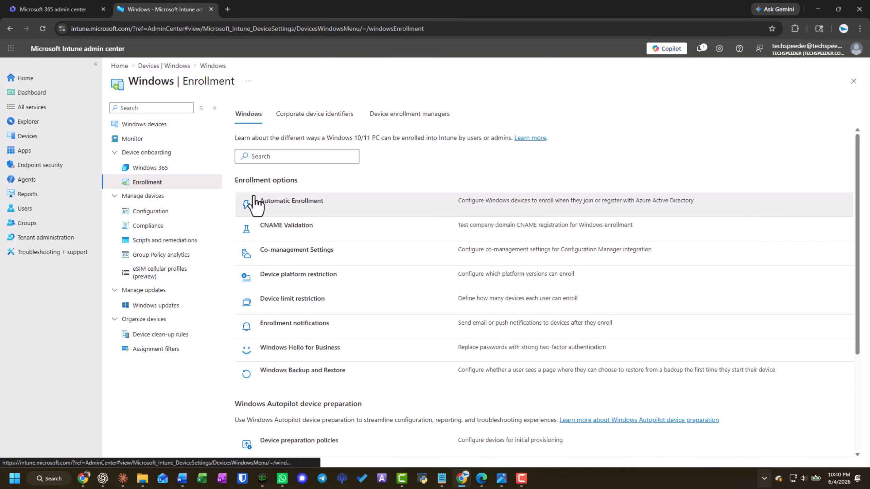
click(277, 205)
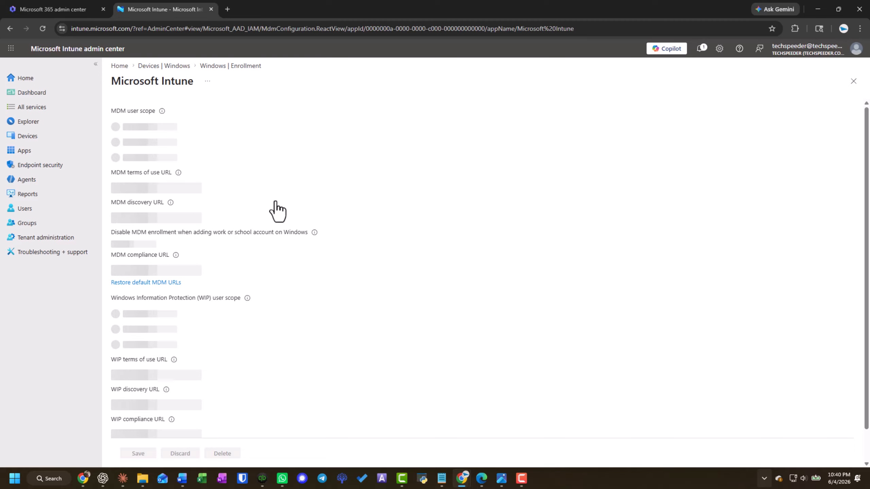